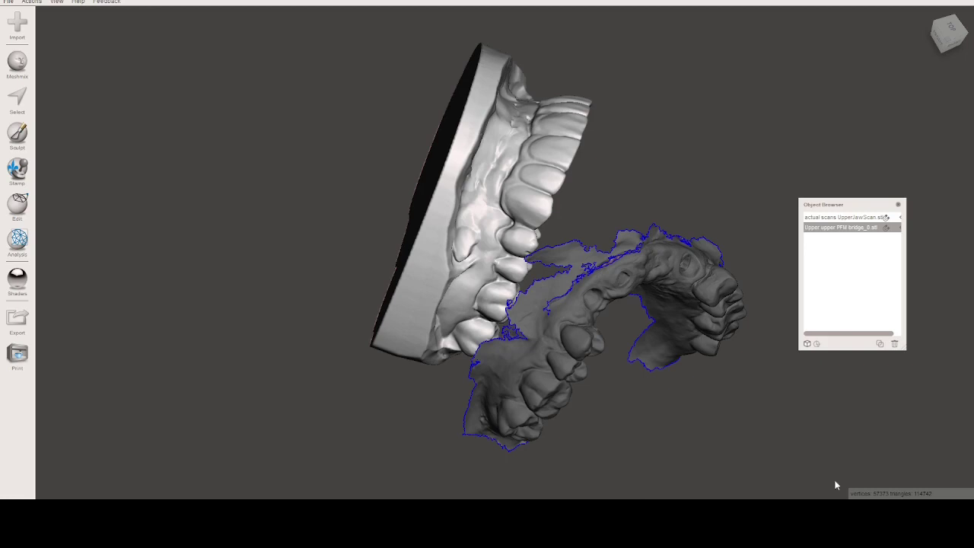
Examine the upper jaw scan and the PFM bridge model from several angles to compare their positions and orientations.
{"action": "right_click_drag", "start_coordinate": [836, 484], "coordinate": [634, 304]}
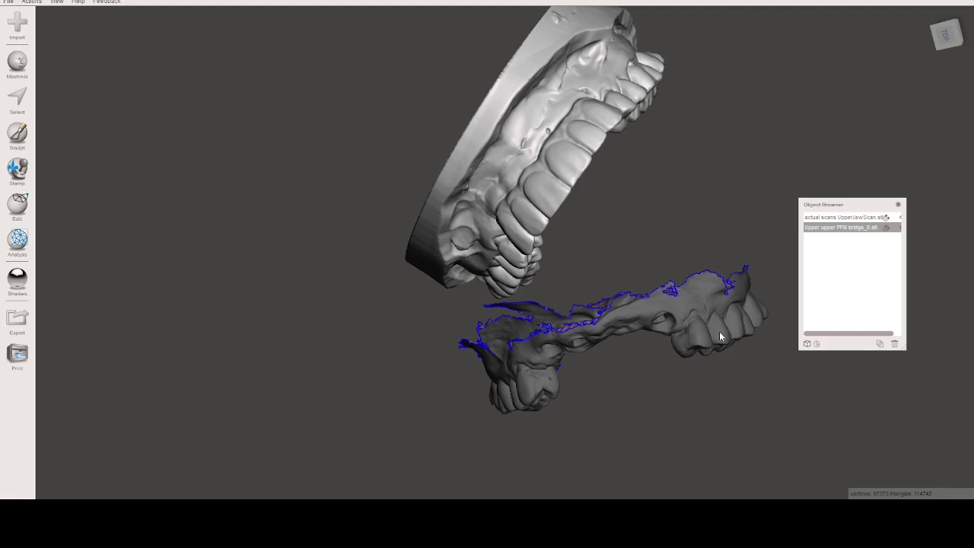
{"action": "right_click_drag", "start_coordinate": [699, 263], "coordinate": [628, 31]}
{"action": "right_click_drag", "start_coordinate": [577, 77], "coordinate": [606, 121]}
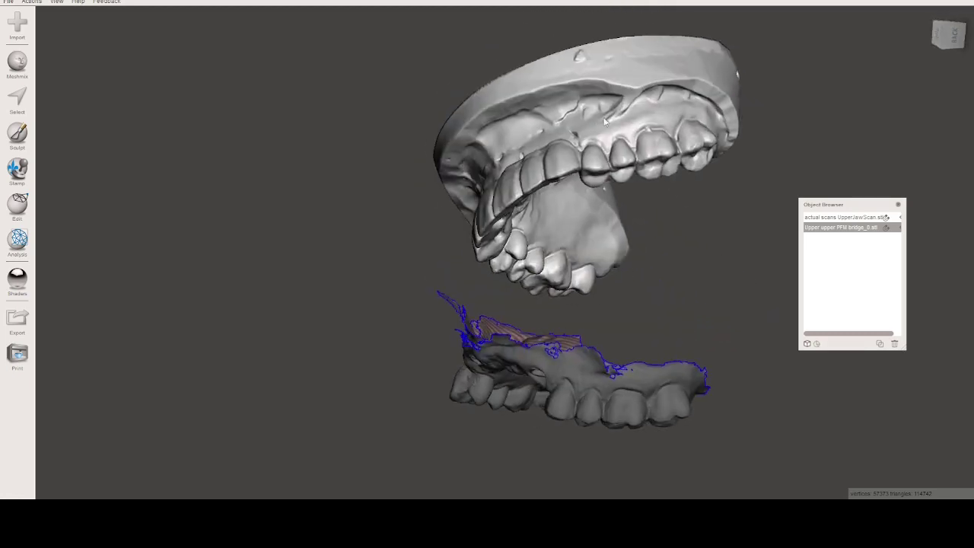
{"action": "right_click_drag", "start_coordinate": [579, 177], "coordinate": [660, 307]}
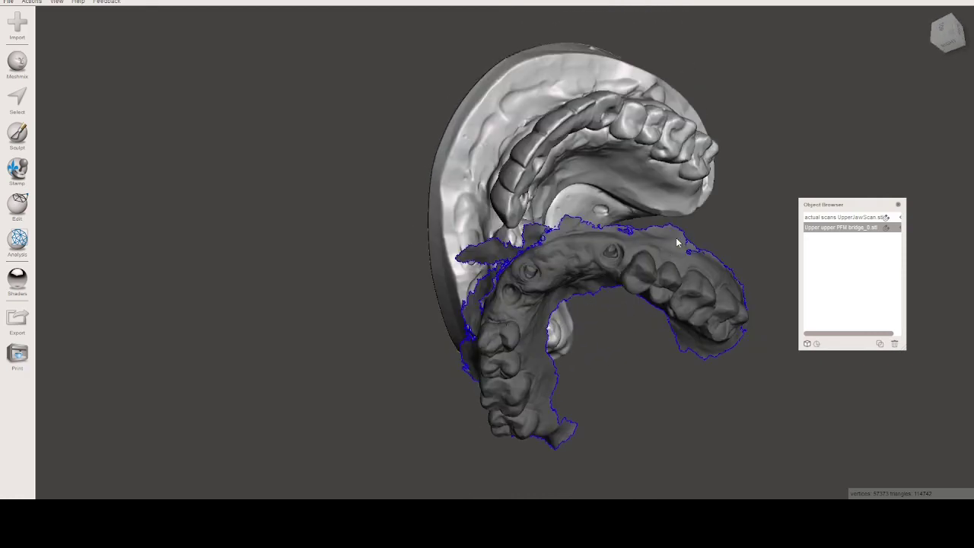
{"action": "right_click_drag", "start_coordinate": [702, 208], "coordinate": [659, 238]}
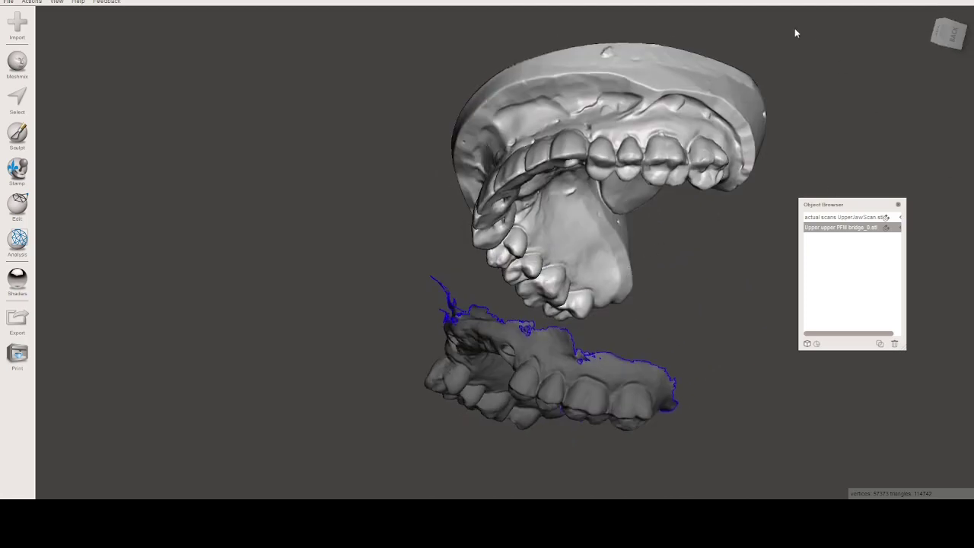
{"action": "right_click_drag", "start_coordinate": [794, 33], "coordinate": [582, 326]}
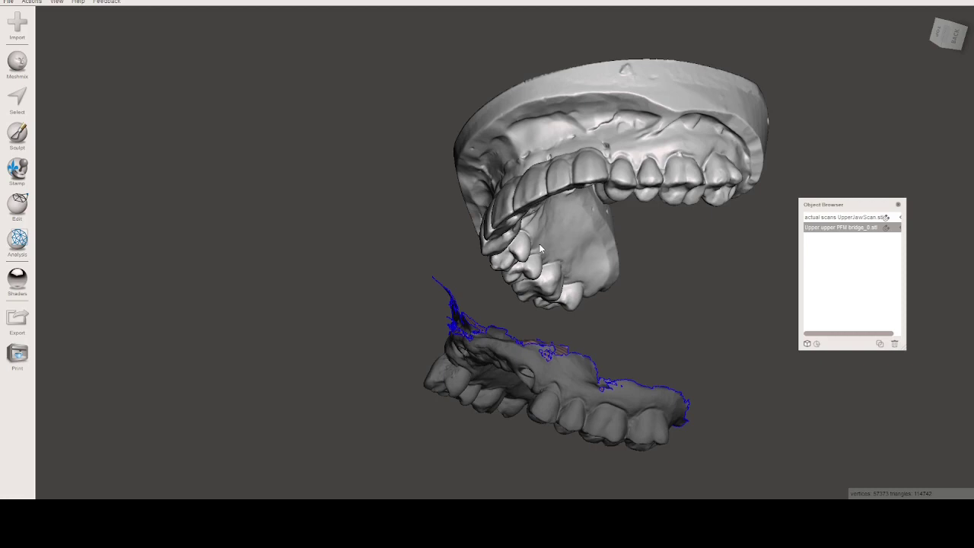
{"action": "right_click_drag", "start_coordinate": [520, 191], "coordinate": [568, 226]}
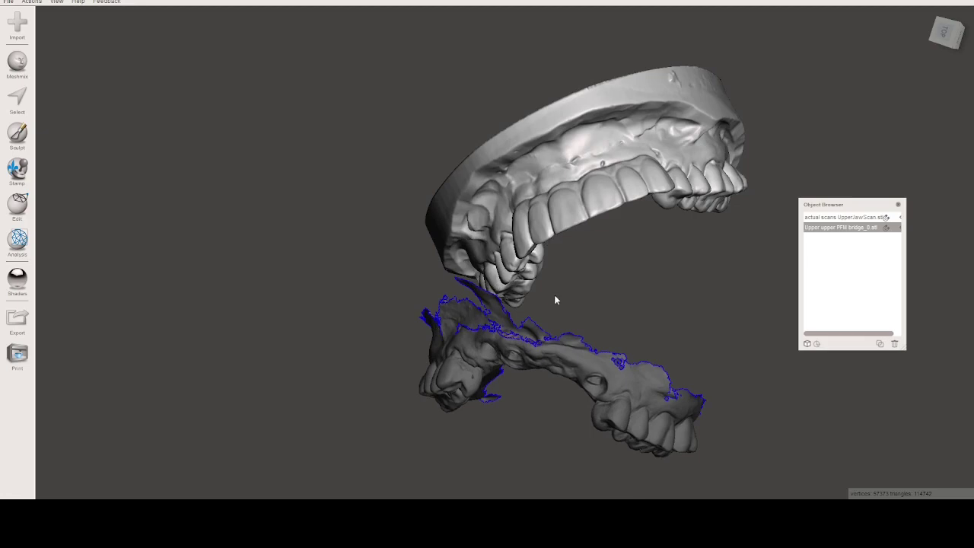
{"action": "right_click_drag", "start_coordinate": [554, 295], "coordinate": [617, 284]}
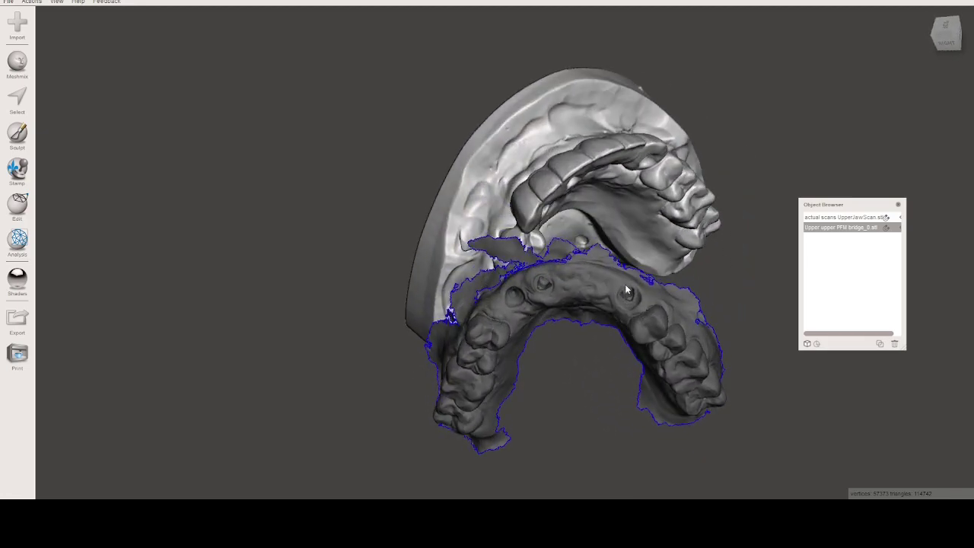
{"action": "right_click_drag", "start_coordinate": [687, 225], "coordinate": [710, 159]}
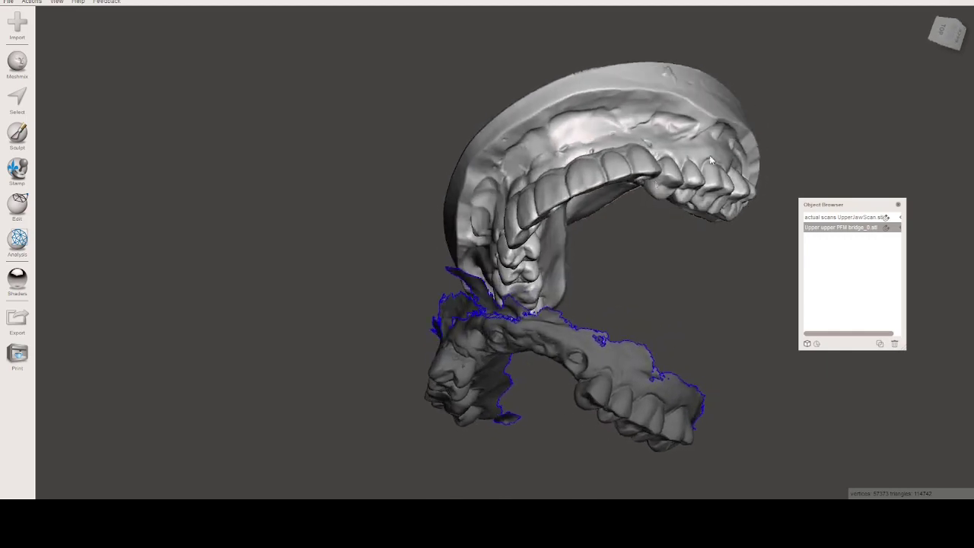
Transform the PFM bridge model roughly onto the upper jaw scan, about 27 mm in Z and -28° around Y, and disable snapping.
{"action": "key", "text": "ctrl+t"}
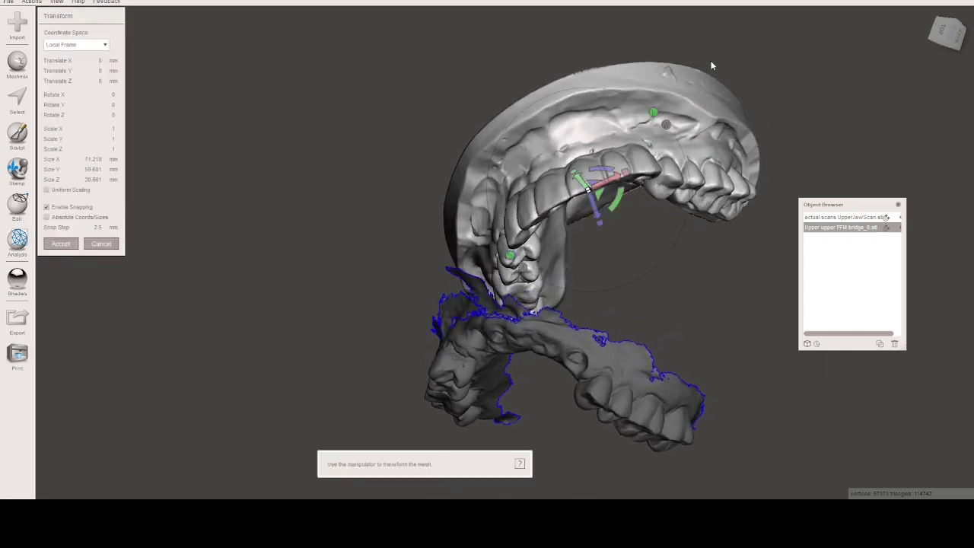
{"action": "right_click_drag", "start_coordinate": [712, 67], "coordinate": [643, 177]}
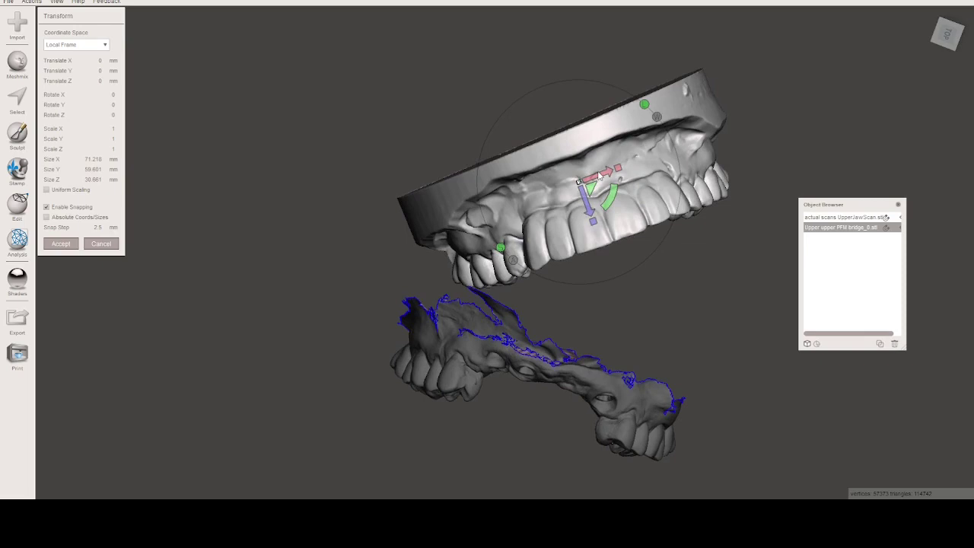
{"action": "left_click_drag", "start_coordinate": [614, 194], "coordinate": [558, 332]}
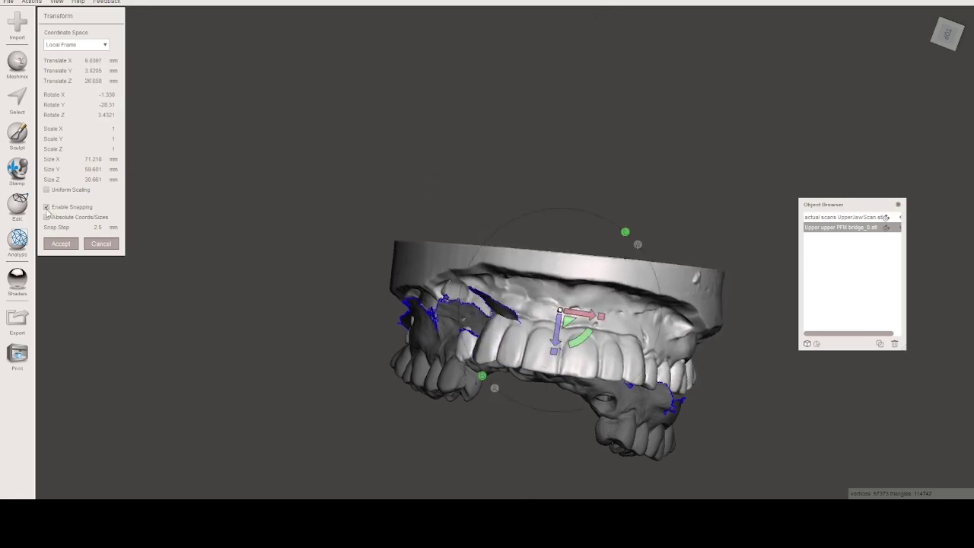
{"action": "left_click", "coordinate": [47, 208]}
Refine the bridge model's placement over the jaw scan to about 37 mm in Z and -39° around Y, and apply the transform.
{"action": "right_click_drag", "start_coordinate": [278, 315], "coordinate": [630, 198]}
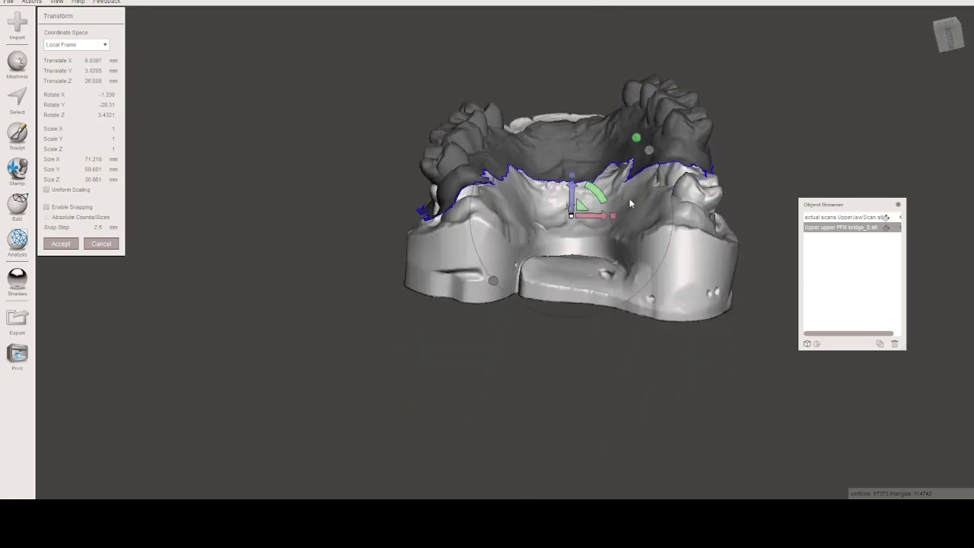
{"action": "left_click_drag", "start_coordinate": [573, 201], "coordinate": [587, 155]}
{"action": "right_click_drag", "start_coordinate": [587, 155], "coordinate": [596, 150]}
{"action": "left_click_drag", "start_coordinate": [595, 149], "coordinate": [592, 145]}
{"action": "right_click_drag", "start_coordinate": [592, 144], "coordinate": [619, 204]}
{"action": "left_click_drag", "start_coordinate": [580, 154], "coordinate": [580, 142]}
{"action": "right_click_drag", "start_coordinate": [513, 168], "coordinate": [553, 139]}
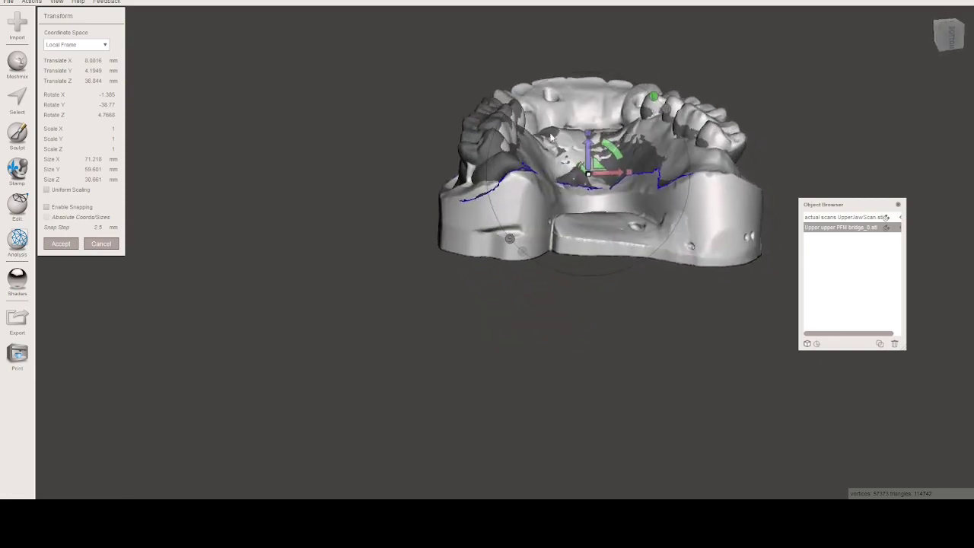
{"action": "left_click_drag", "start_coordinate": [615, 151], "coordinate": [617, 152]}
{"action": "right_click_drag", "start_coordinate": [617, 153], "coordinate": [596, 261]}
{"action": "left_click", "coordinate": [60, 244]}
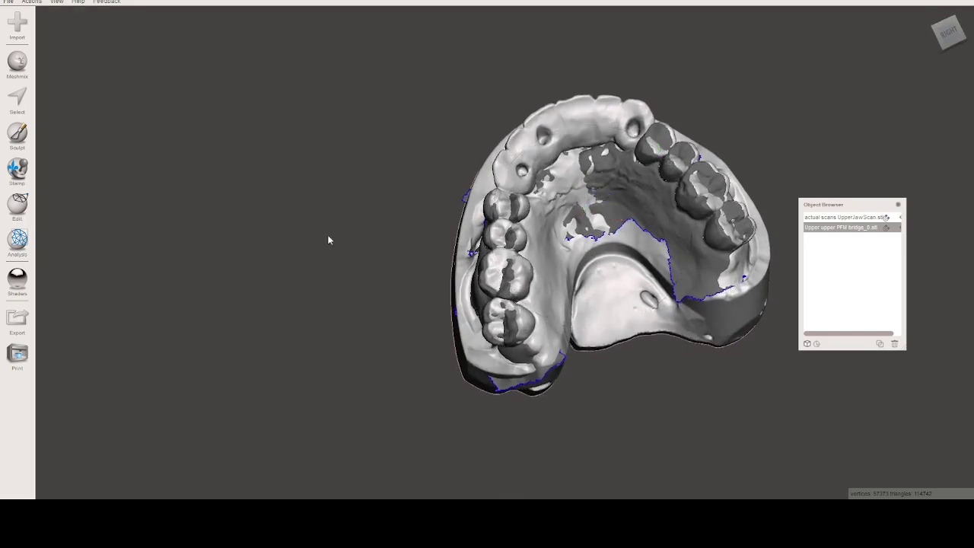
Set the upper jaw scan as the target object and make the PFM bridge model the active object.
{"action": "right_click_drag", "start_coordinate": [328, 239], "coordinate": [530, 195]}
{"action": "left_click", "coordinate": [842, 217]}
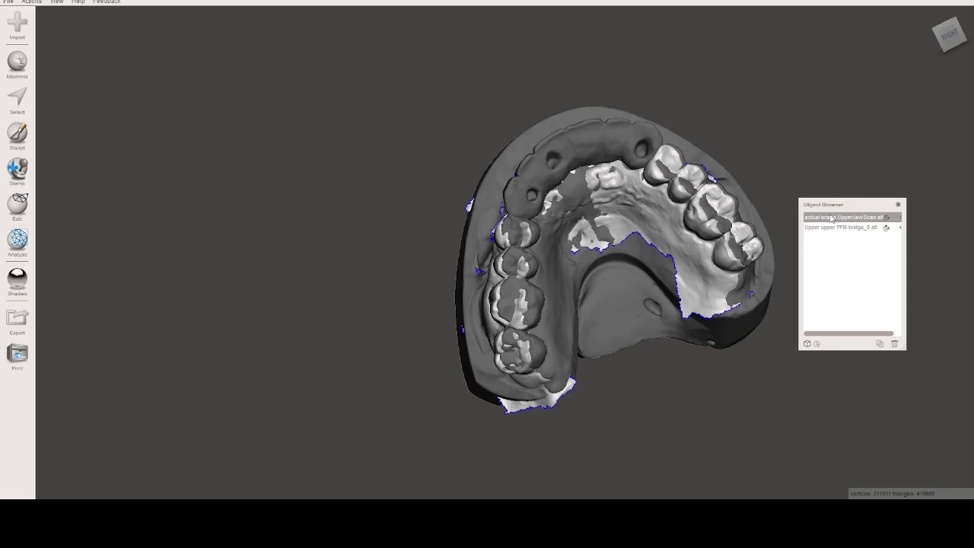
{"action": "left_click", "coordinate": [888, 218]}
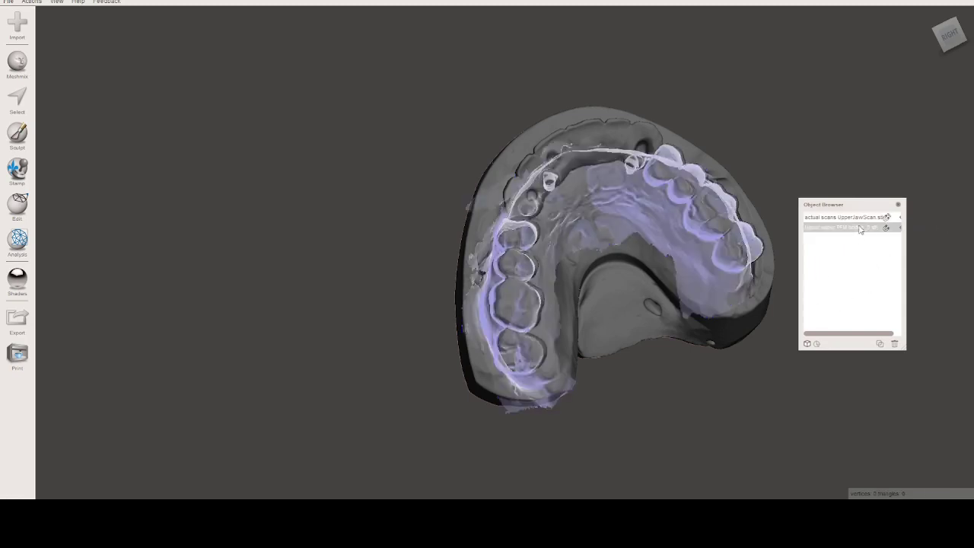
{"action": "left_click", "coordinate": [860, 229]}
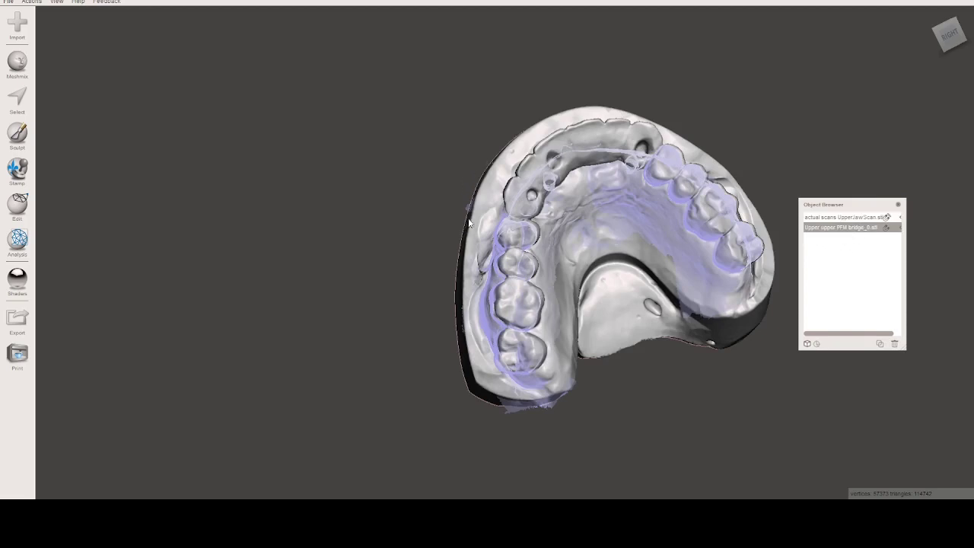
{"action": "right_click_drag", "start_coordinate": [488, 231], "coordinate": [474, 165]}
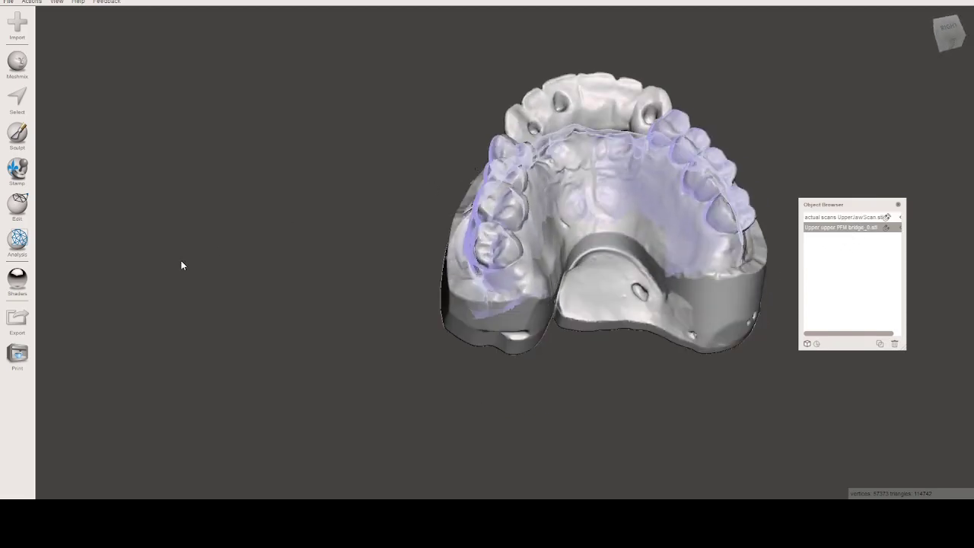
Select a patch of faces on the chewing surface of a large molar on each side of the bridge model.
{"action": "key", "text": "s"}
{"action": "right_click_drag", "start_coordinate": [143, 261], "coordinate": [462, 279]}
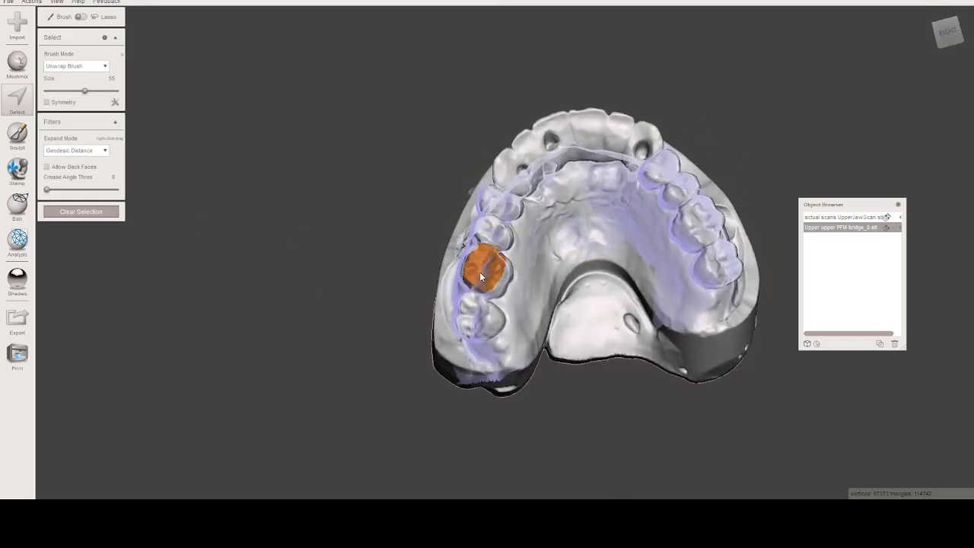
{"action": "left_click", "coordinate": [484, 274]}
{"action": "right_click_drag", "start_coordinate": [484, 273], "coordinate": [691, 234]}
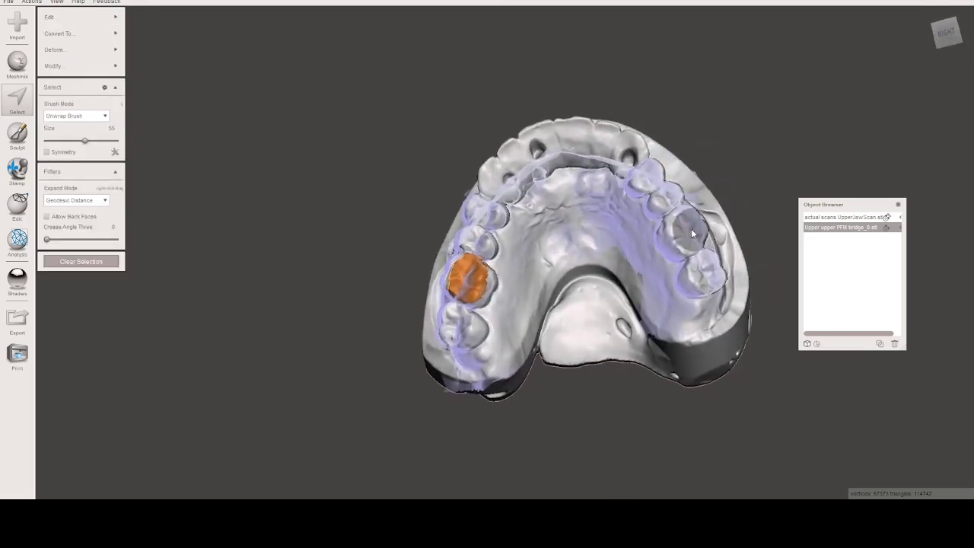
{"action": "left_click_drag", "start_coordinate": [686, 228], "coordinate": [689, 242]}
{"action": "right_click_drag", "start_coordinate": [688, 239], "coordinate": [632, 228]}
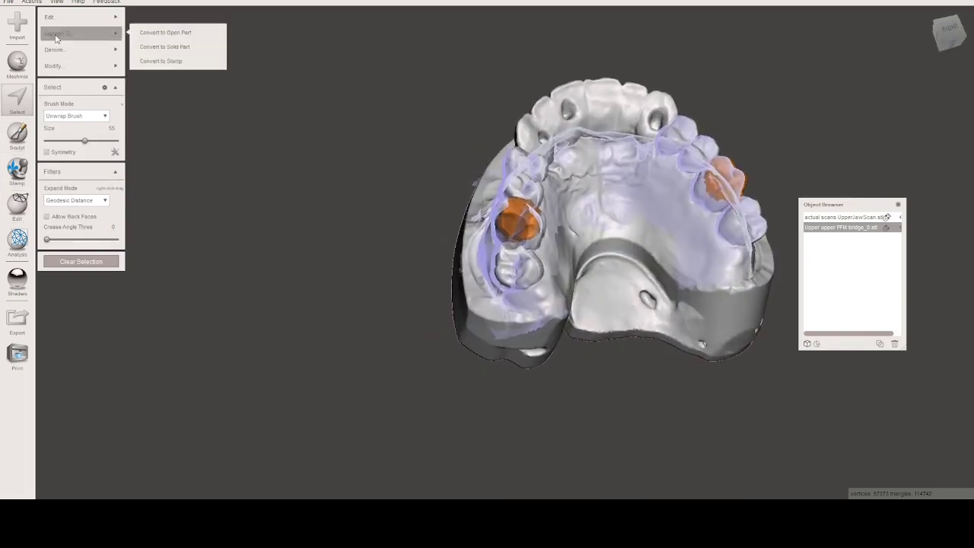
Align the bridge model to the target jaw scan using the selected molar faces, accept the solution and clear the selection.
{"action": "mouse_move", "coordinate": [76, 17]}
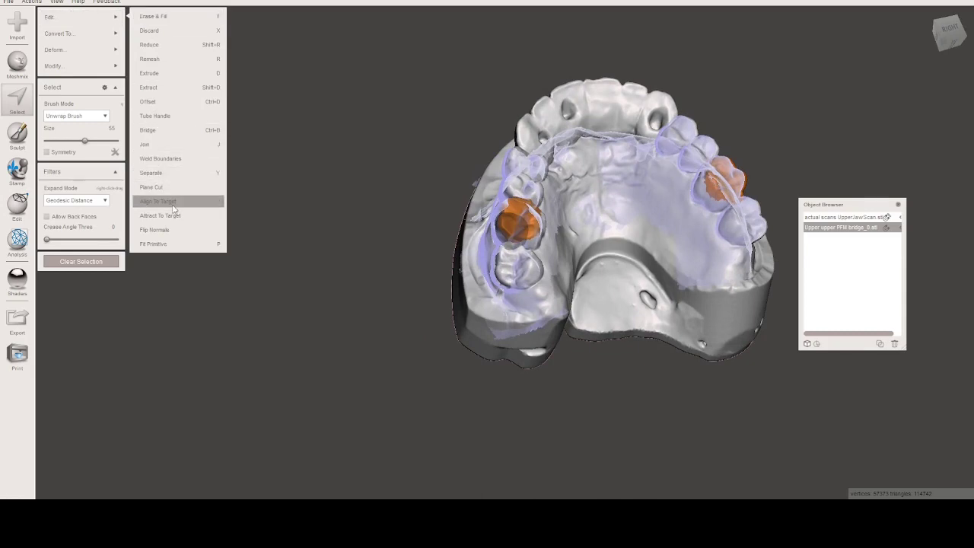
{"action": "left_click", "coordinate": [158, 201]}
{"action": "right_click_drag", "start_coordinate": [195, 197], "coordinate": [625, 222]}
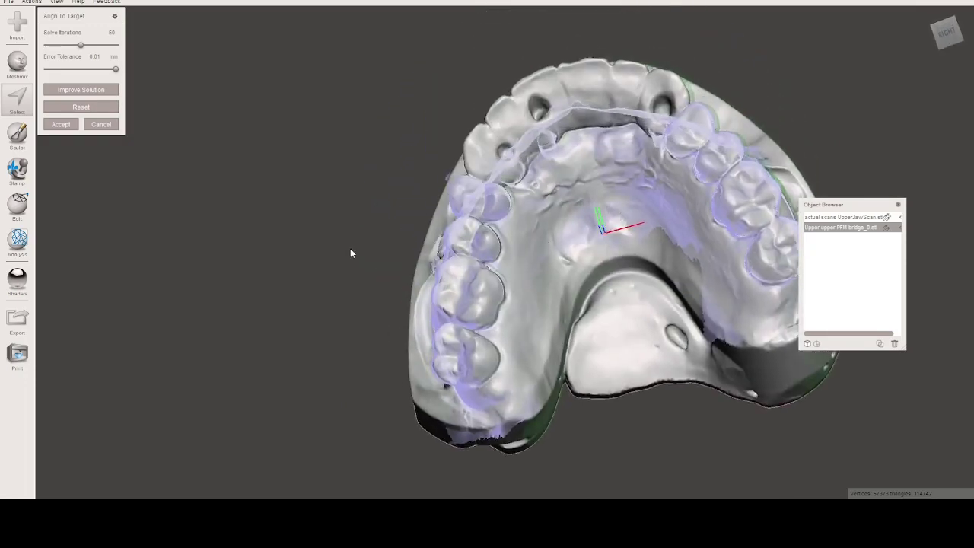
{"action": "left_click", "coordinate": [65, 125]}
{"action": "left_click", "coordinate": [81, 262]}
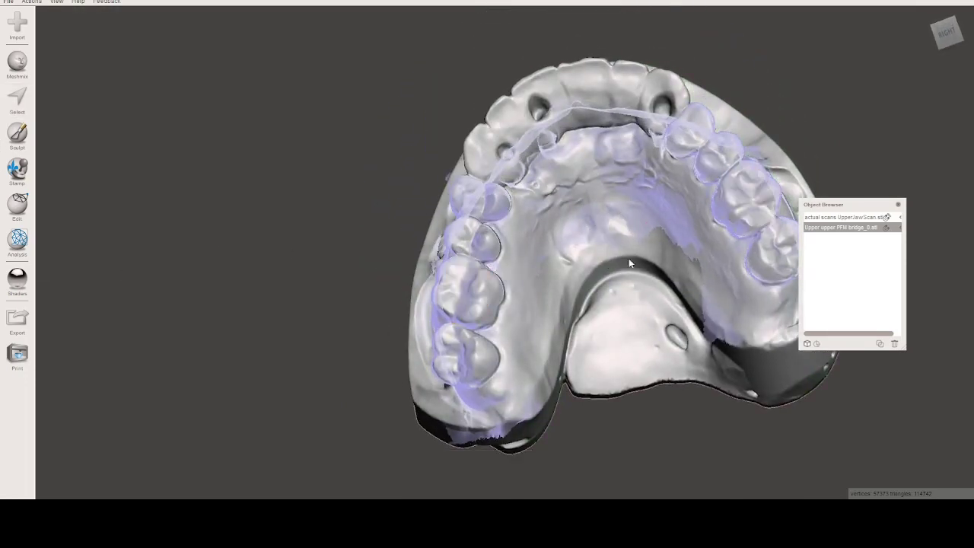
Remove the target designation from the upper jaw scan and inspect how the two aligned models overlap.
{"action": "left_click", "coordinate": [887, 217]}
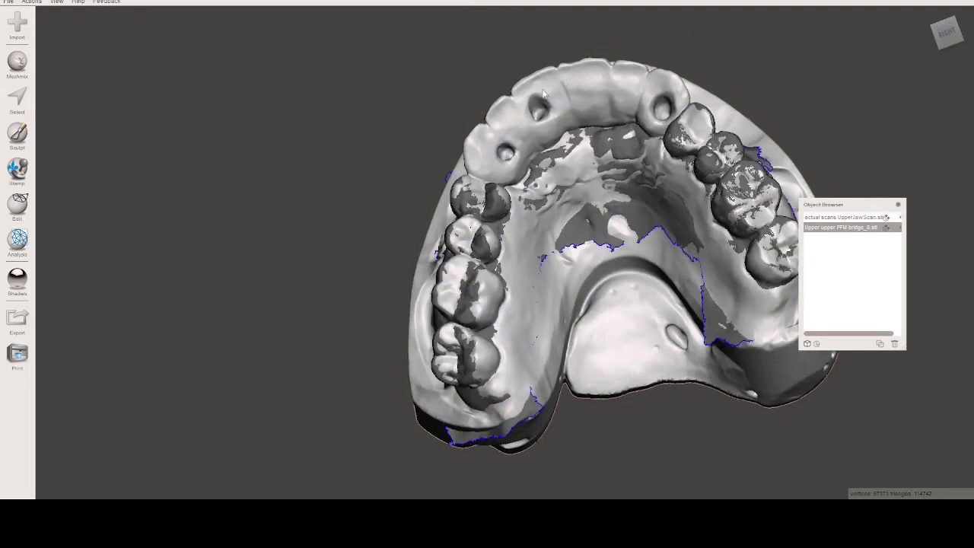
{"action": "right_click_drag", "start_coordinate": [543, 93], "coordinate": [539, 173]}
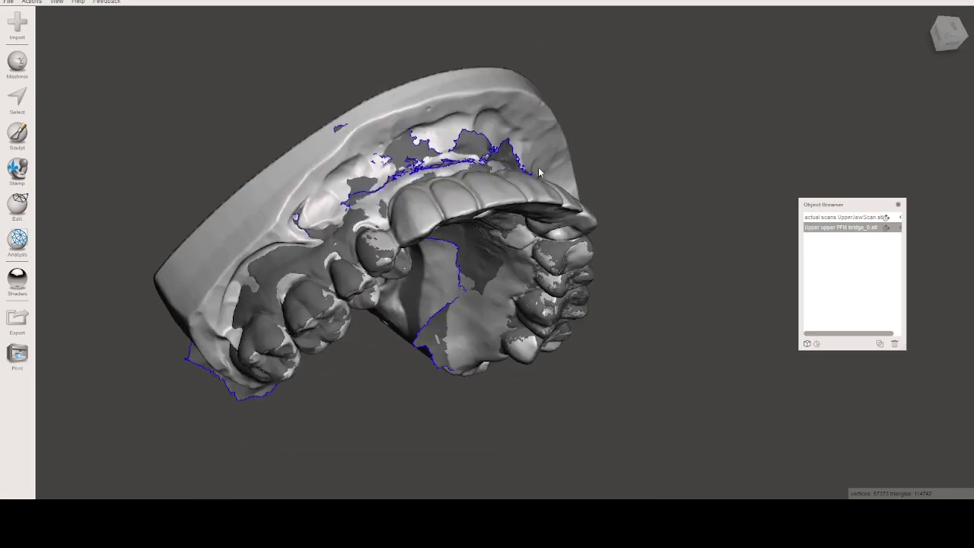